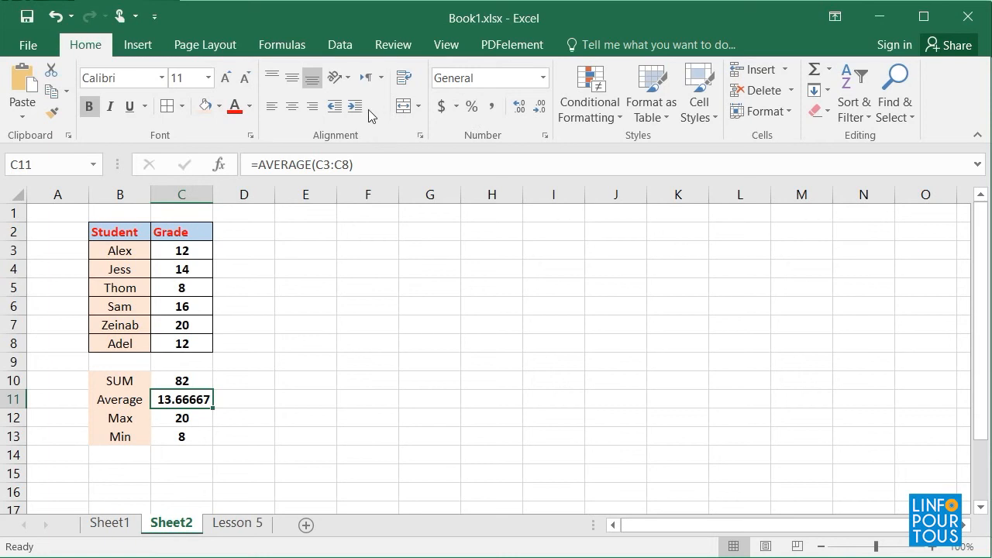
Show the average in C11 with two decimal places and centre it horizontally in the cell
click(540, 106)
click(542, 107)
click(541, 107)
click(542, 108)
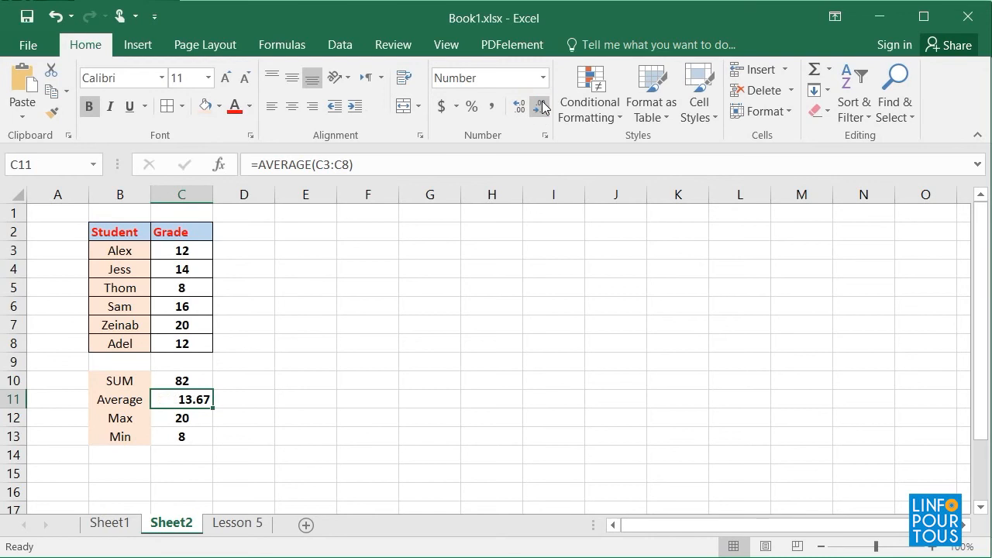
click(518, 111)
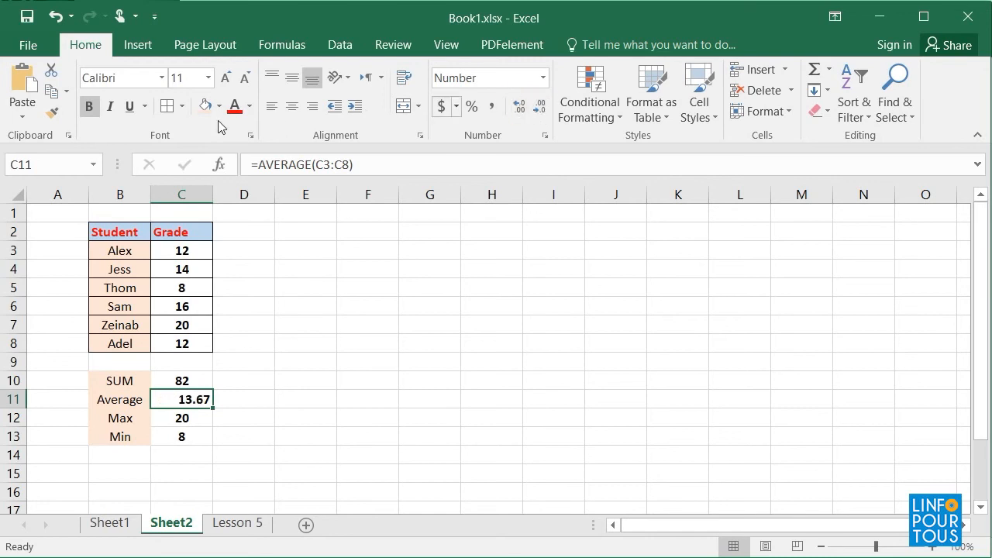
click(293, 114)
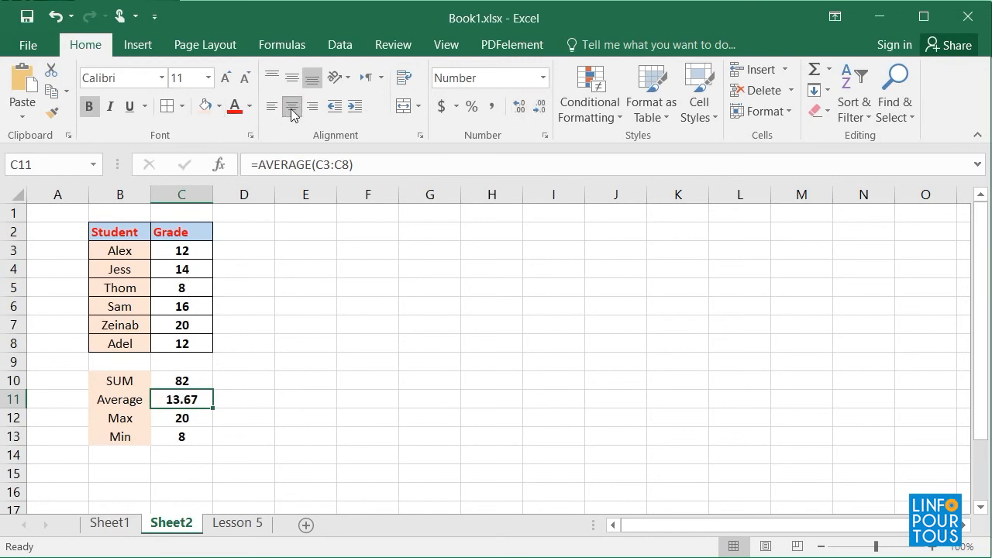
click(294, 300)
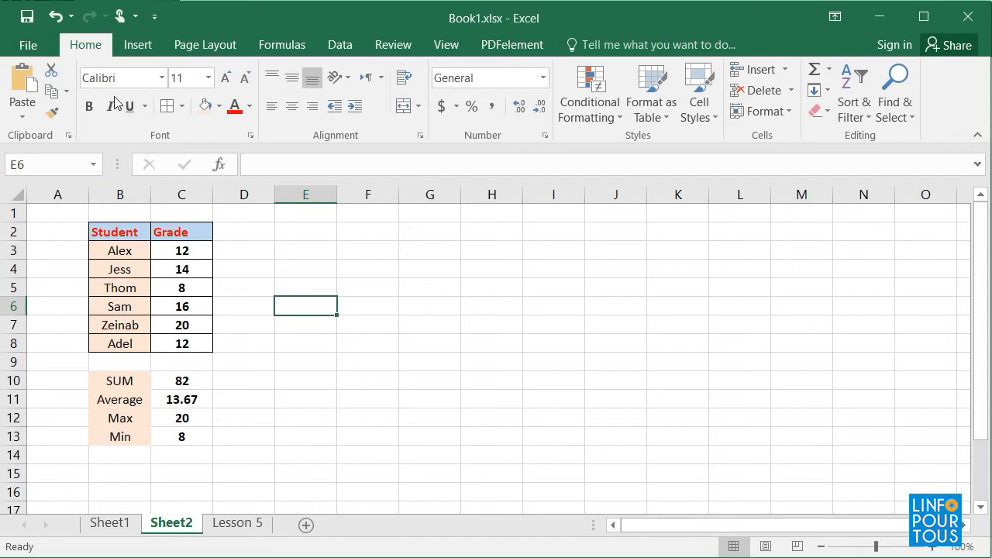
Try centred, right and left horizontal alignment on the header cells B2:C2
click(90, 47)
drag(130, 233, 209, 232)
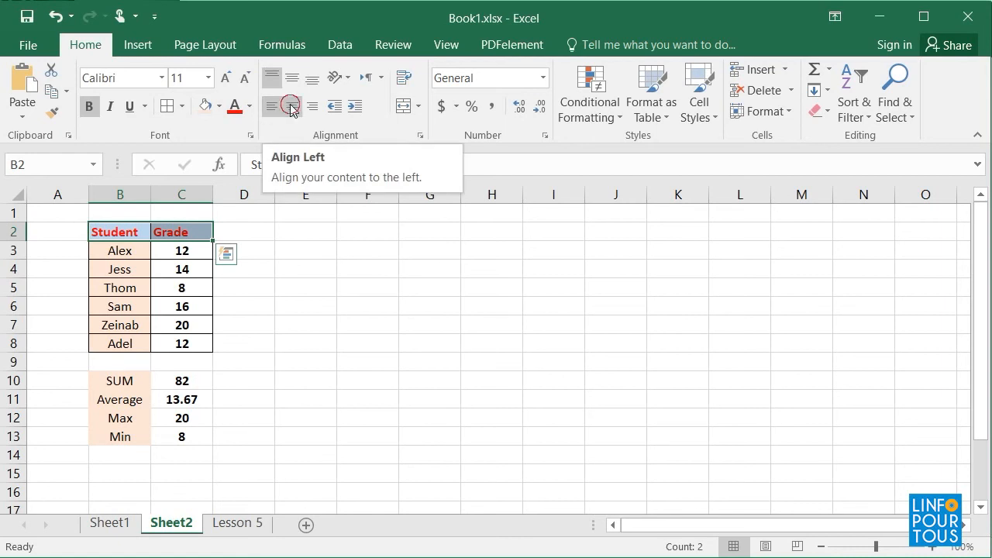
click(291, 107)
click(312, 107)
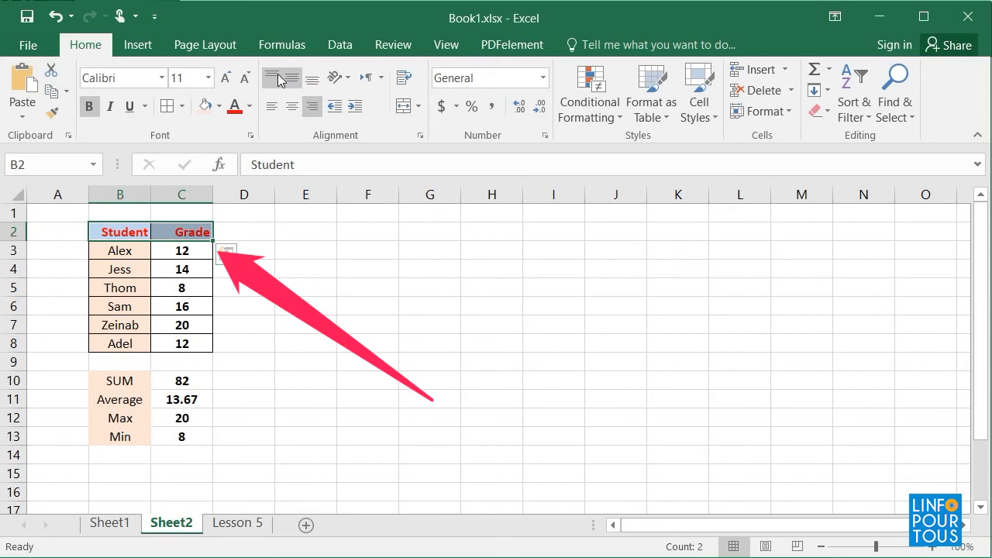
click(272, 107)
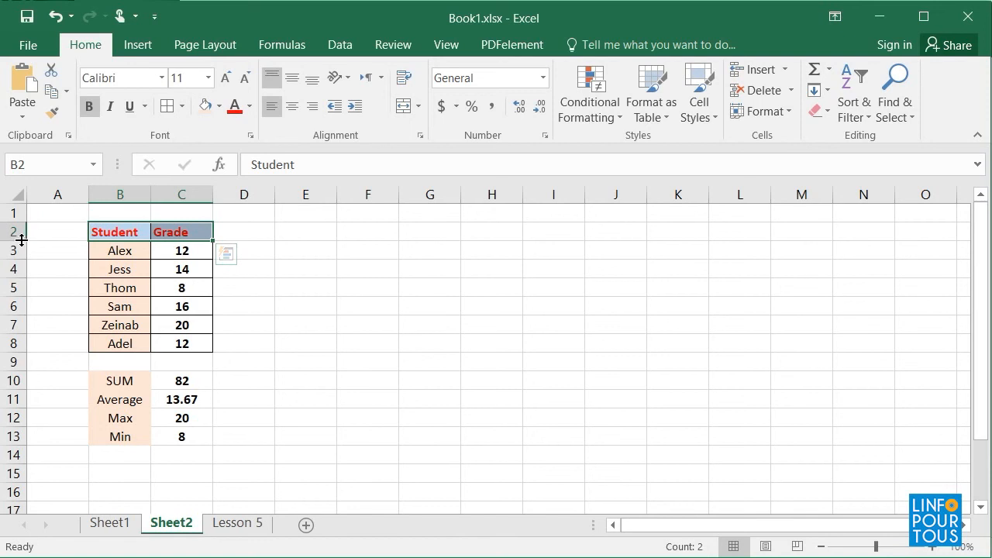
Make row 2 more than twice as tall and try the bottom, middle and top vertical alignments on its headers
drag(19, 242, 21, 269)
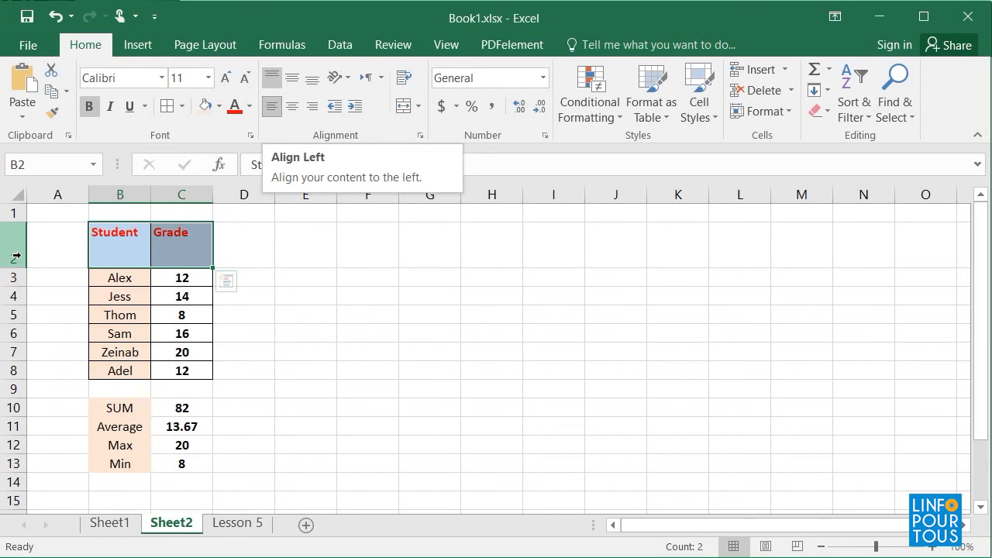
click(272, 76)
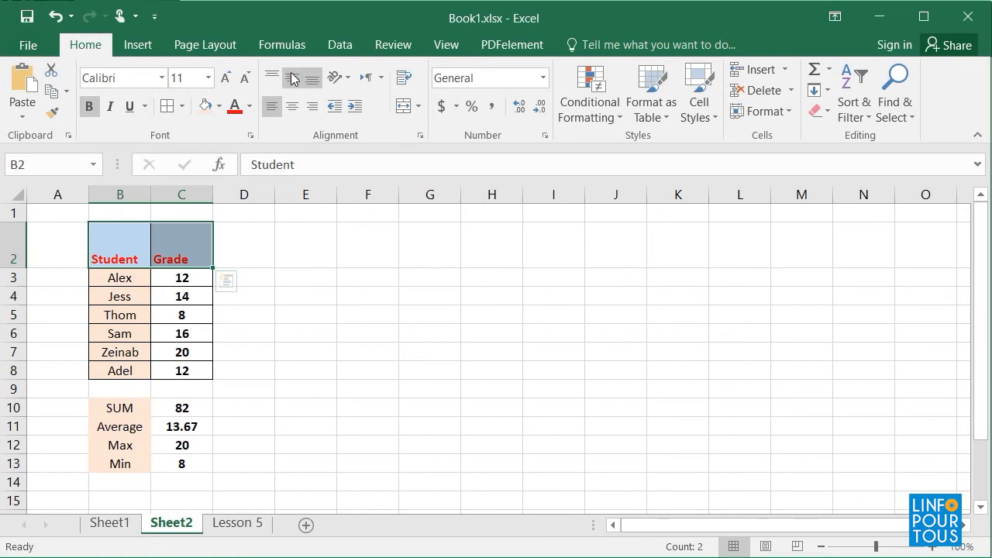
click(295, 80)
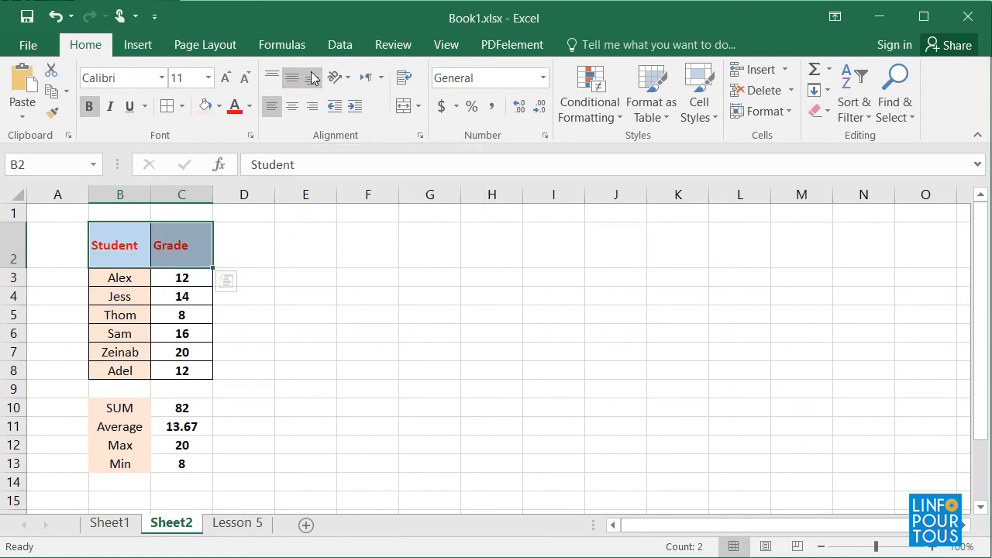
click(315, 80)
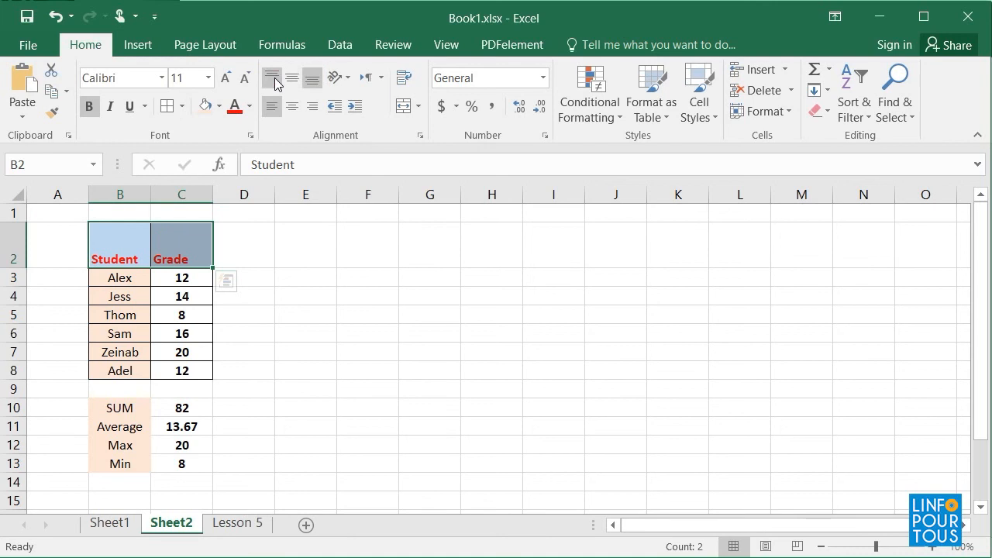
click(274, 81)
Centre the Student and Grade headers both horizontally and vertically in their cells
click(292, 106)
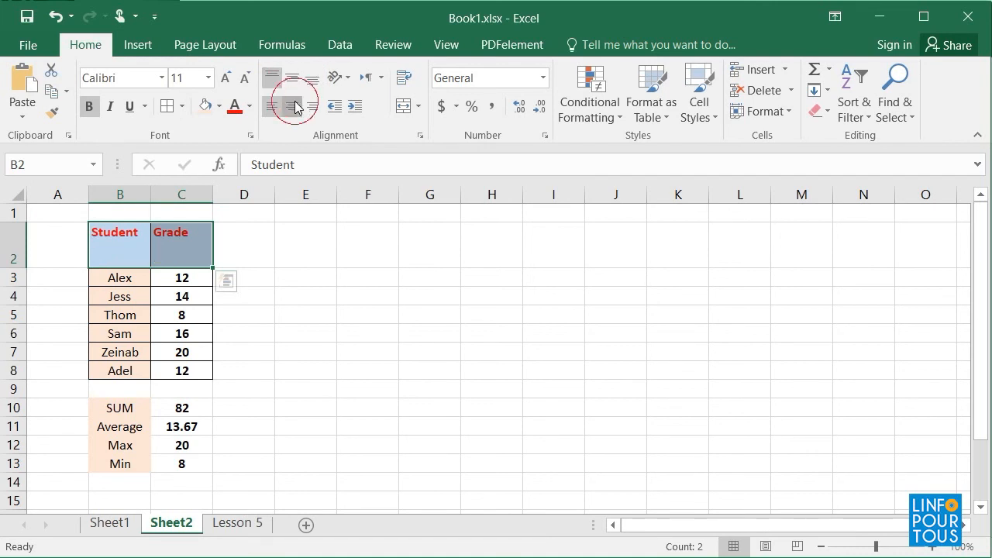
click(292, 78)
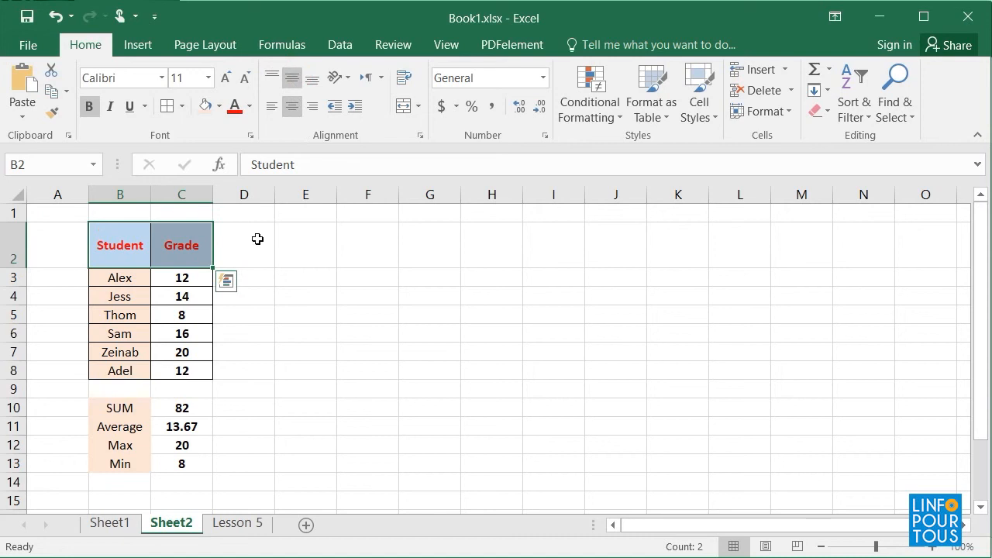
Change the header text in B2 to "Student's name"
click(111, 245)
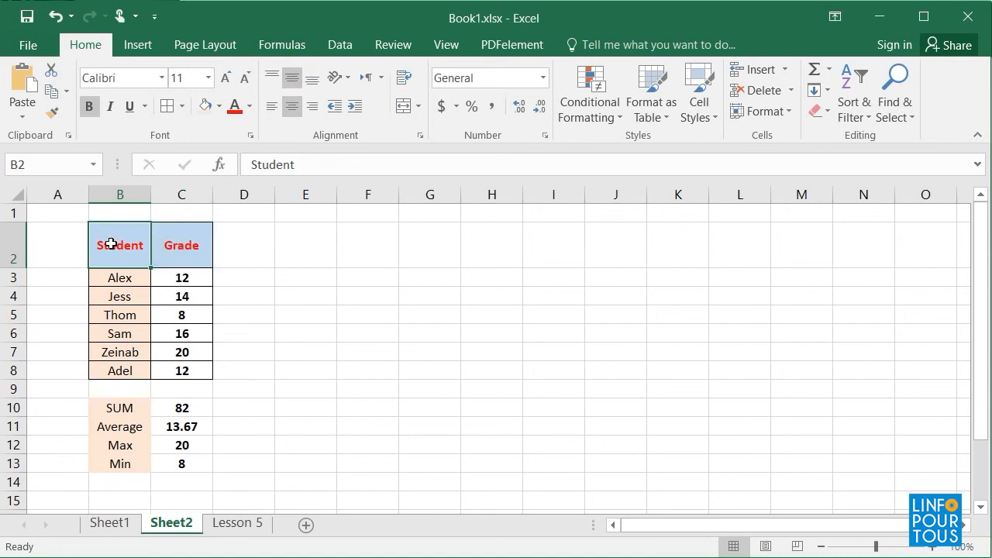
click(343, 170)
text('s name)
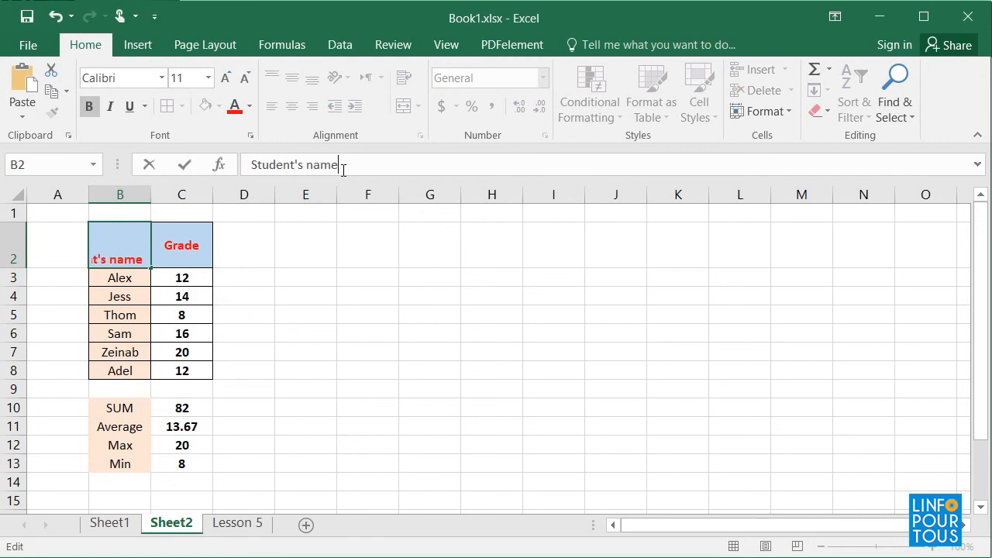
key(ctrl+Return)
key(Return)
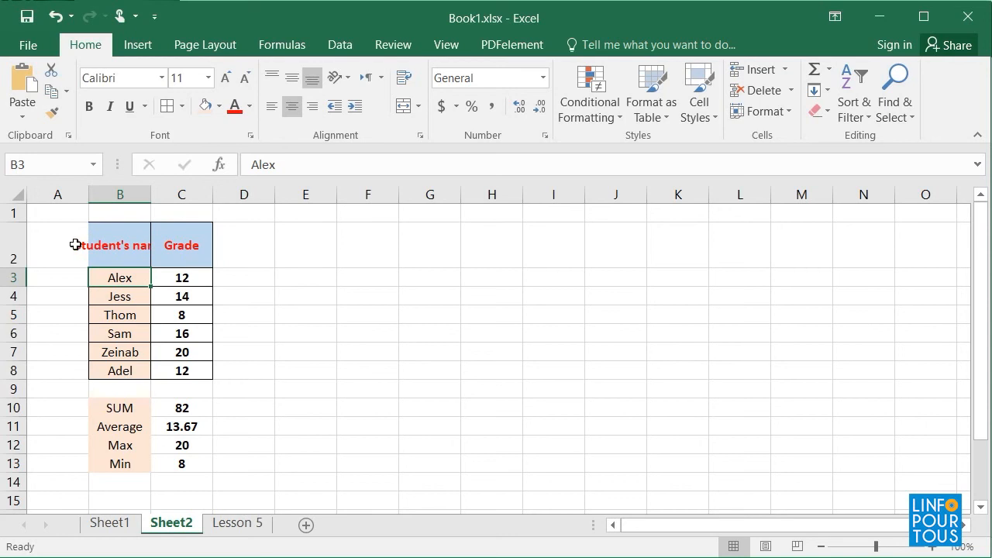
Widen column B slightly, and try auto-fitting it to the header text before undoing the auto-fit
click(123, 248)
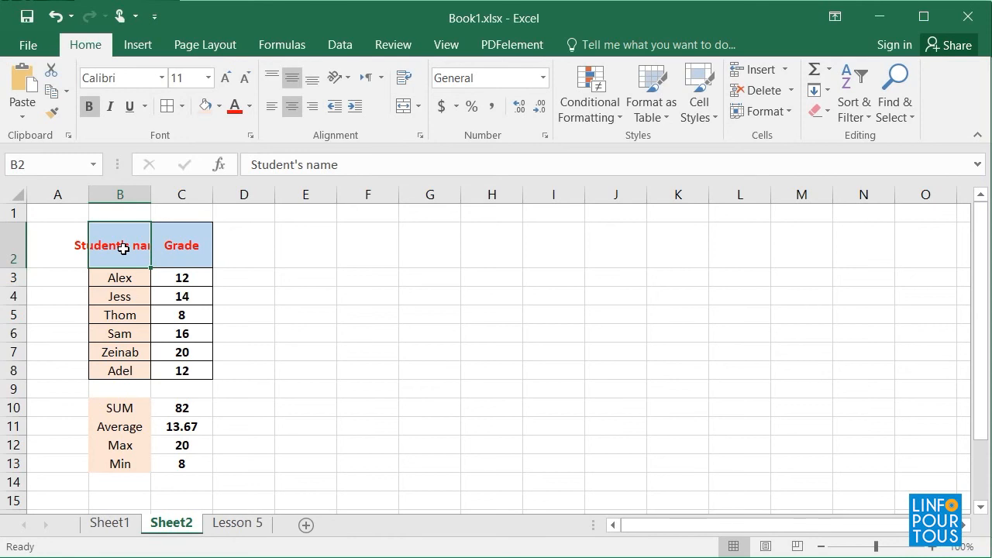
drag(151, 194, 161, 193)
double_click(162, 193)
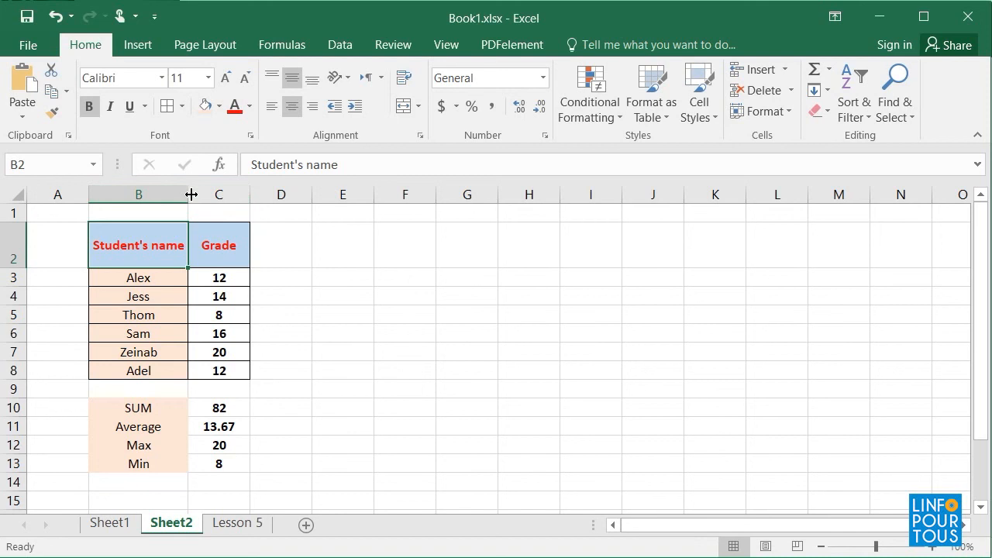
key(ctrl+z)
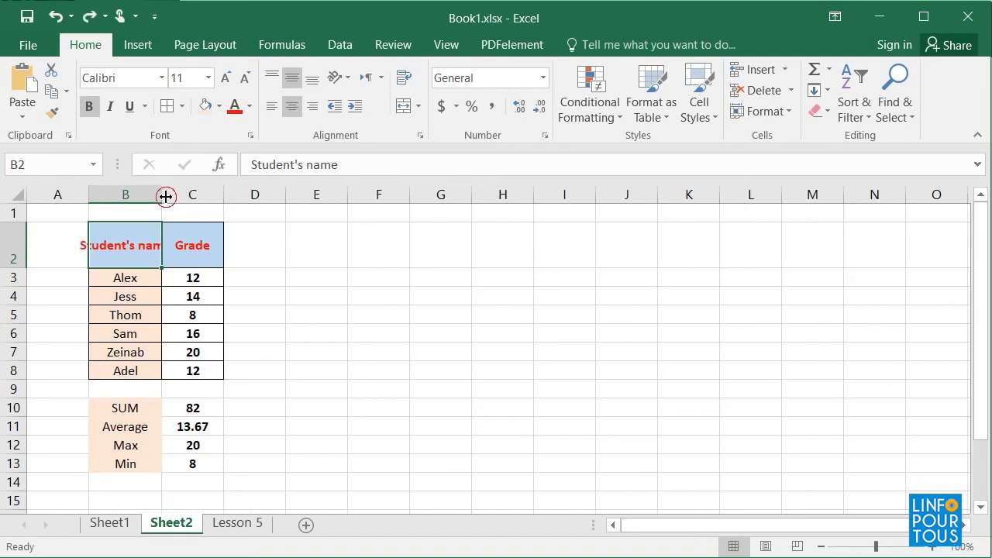
double_click(162, 195)
key(ctrl+z)
Toggle text wrapping on the Student's name header in B2 and leave it switched on
click(405, 80)
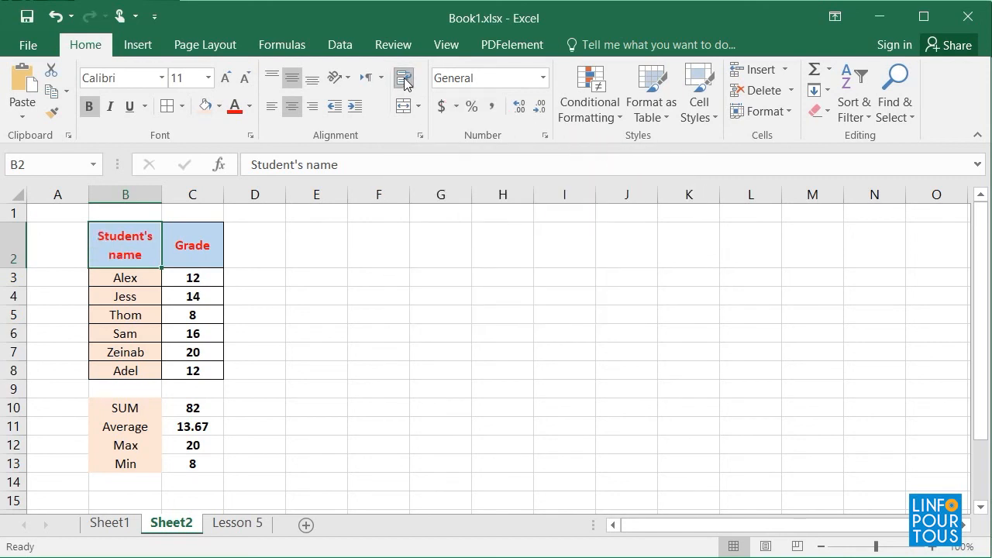
click(405, 80)
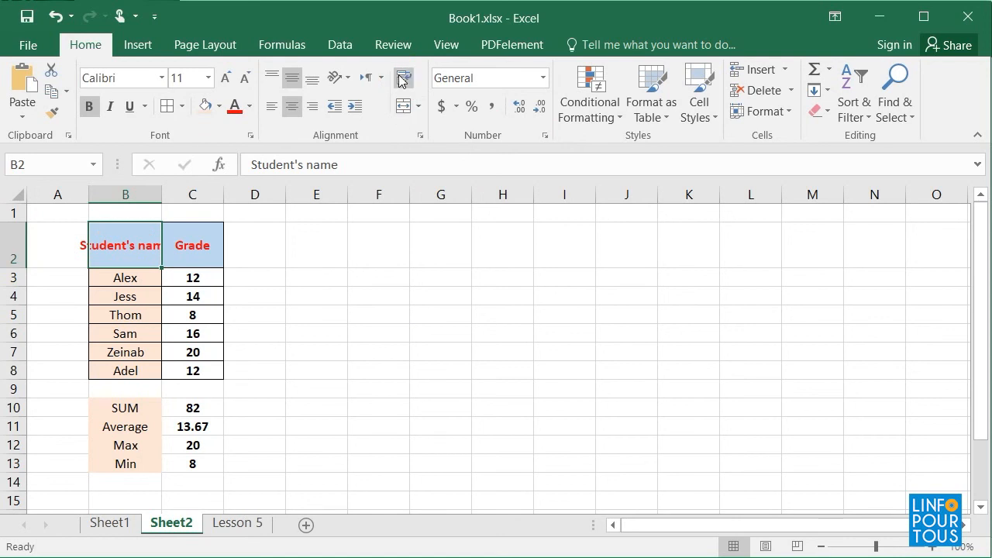
click(402, 80)
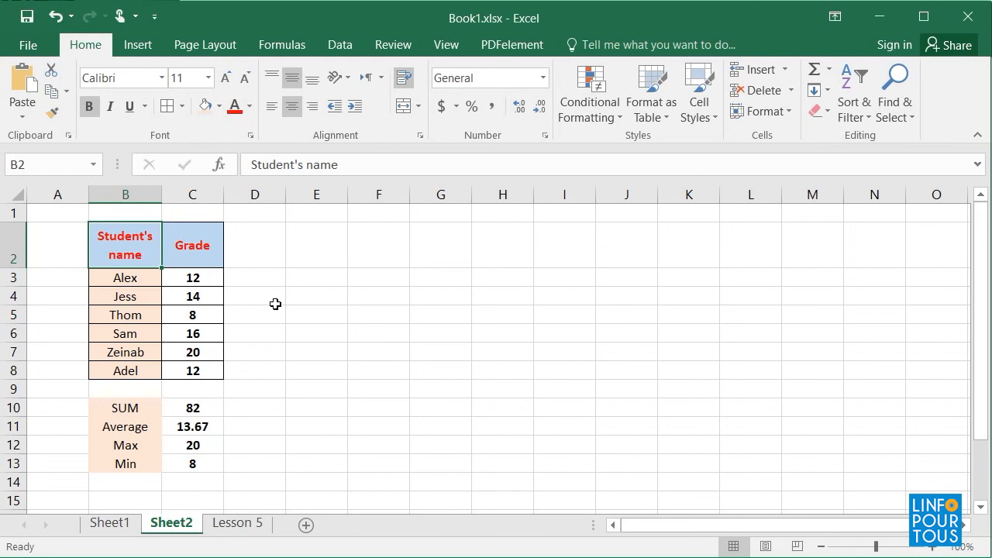
Insert a new row above the table headers and enter the title "My Table" in B2
right_click(15, 246)
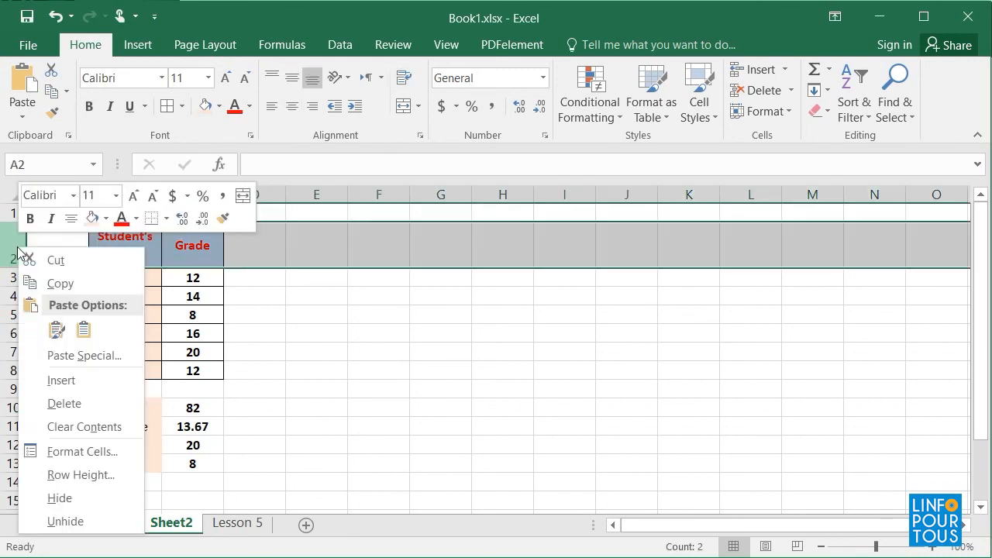
click(61, 380)
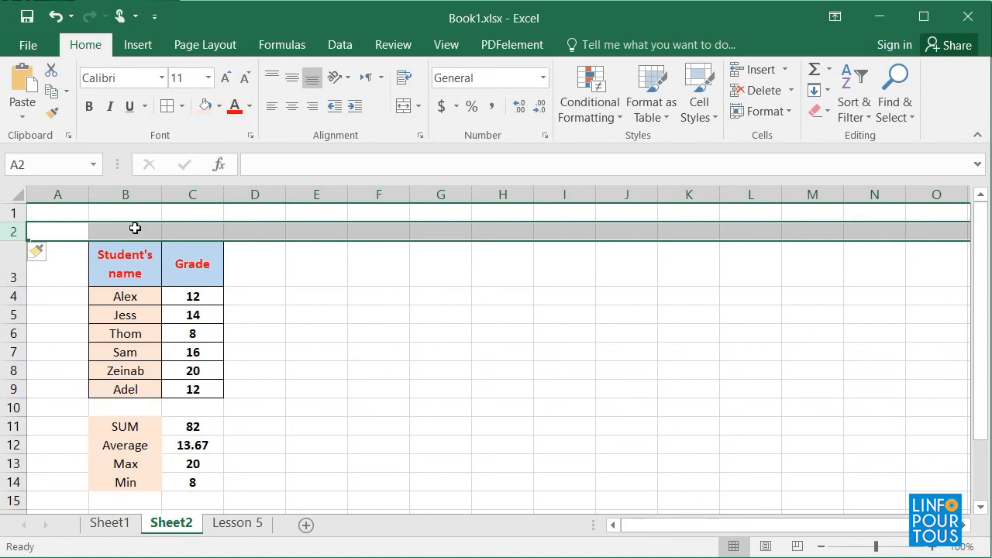
click(134, 230)
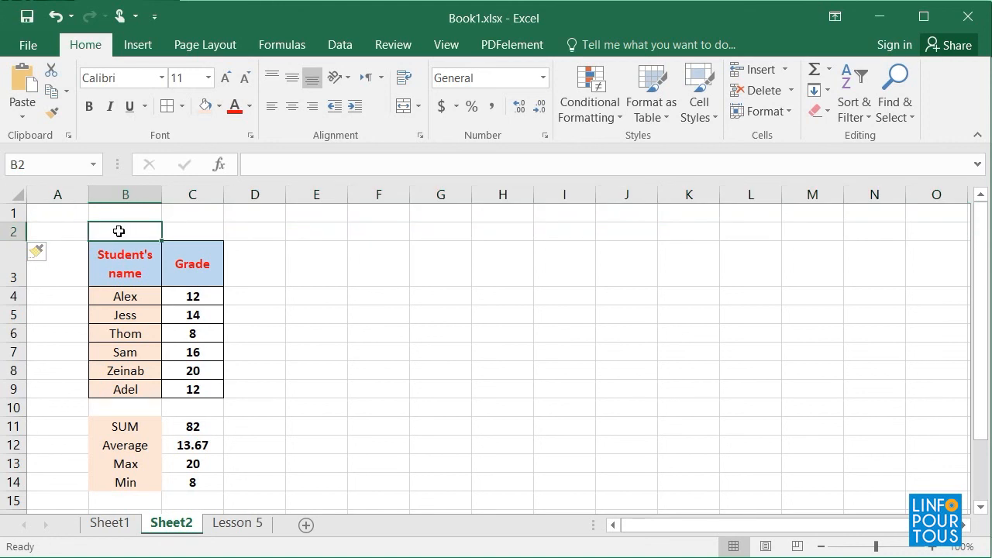
text(My Table)
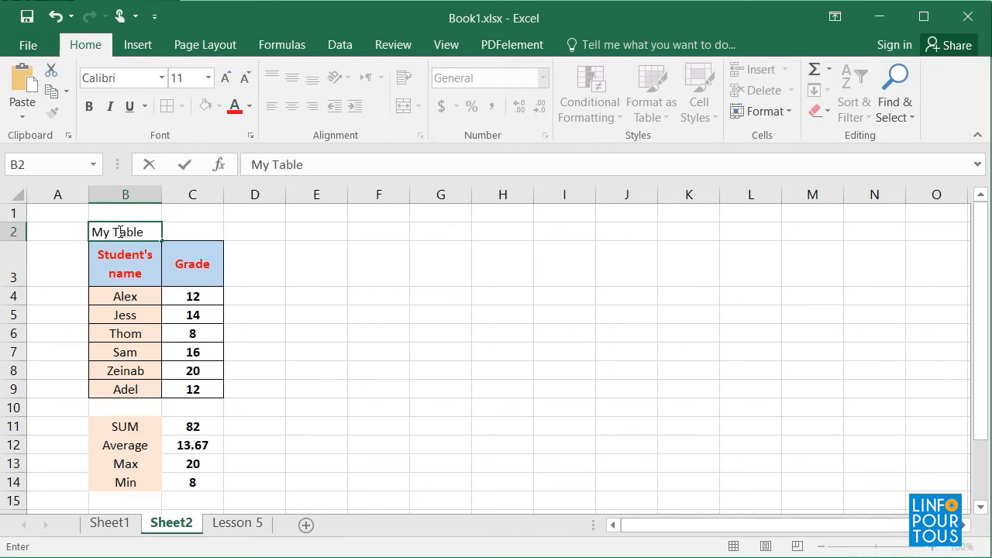
key(Return)
Merge and centre the title across cells B2:C2
click(119, 231)
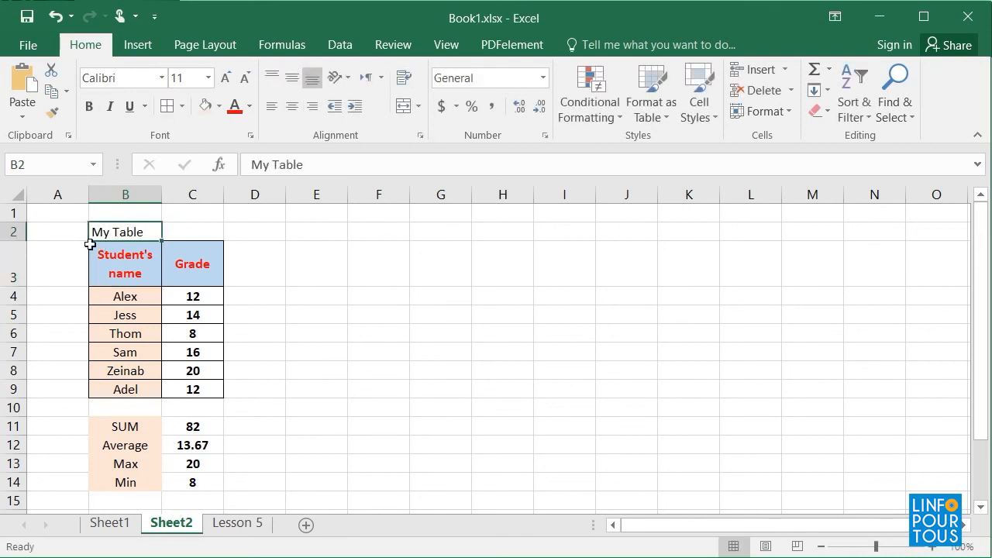
drag(138, 233, 192, 231)
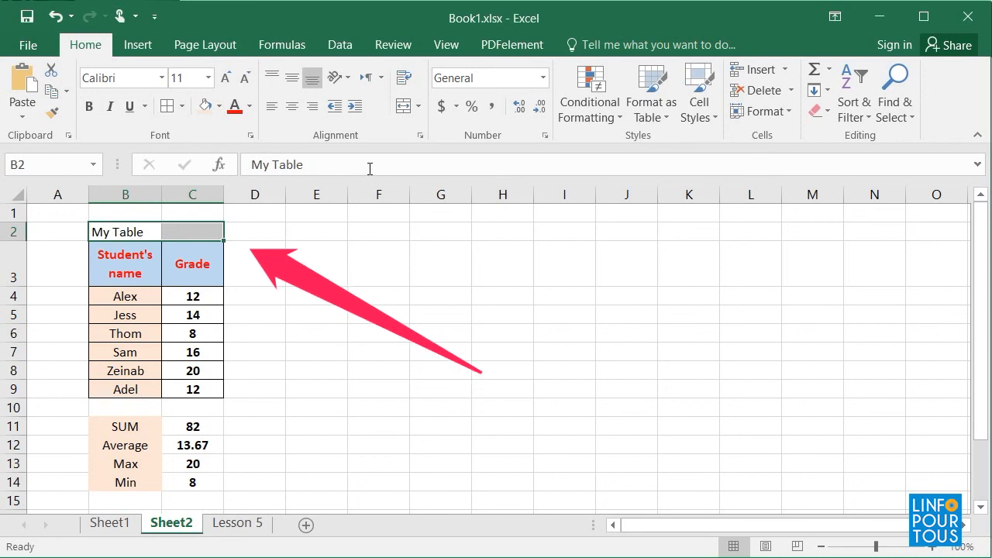
click(404, 109)
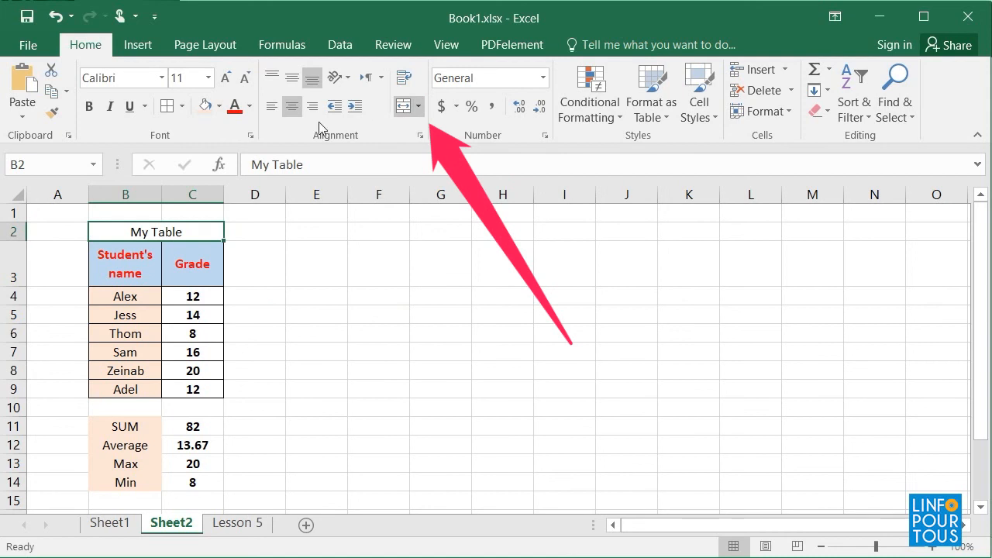
Format the merged title cell with all borders, red text and a light green fill
click(181, 107)
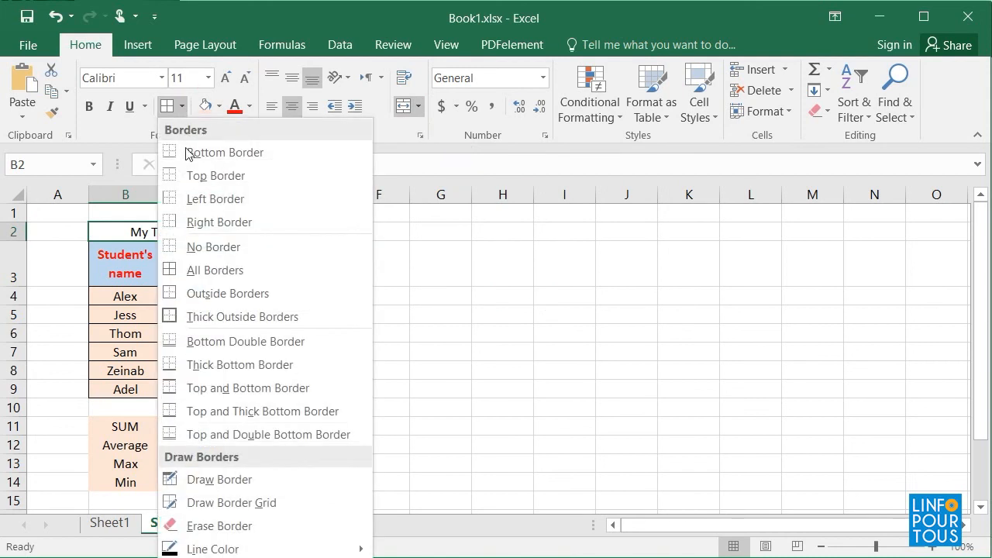
click(211, 270)
click(234, 106)
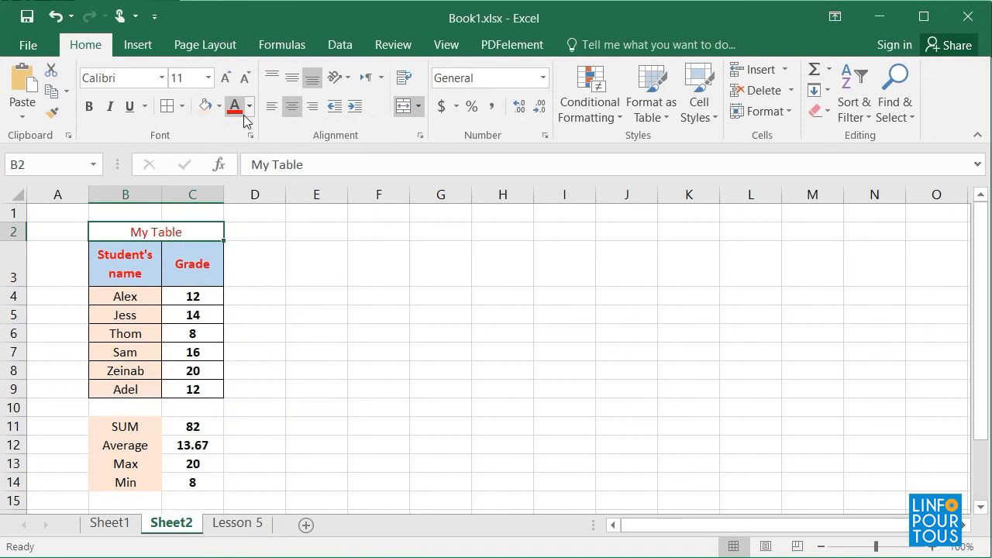
click(219, 106)
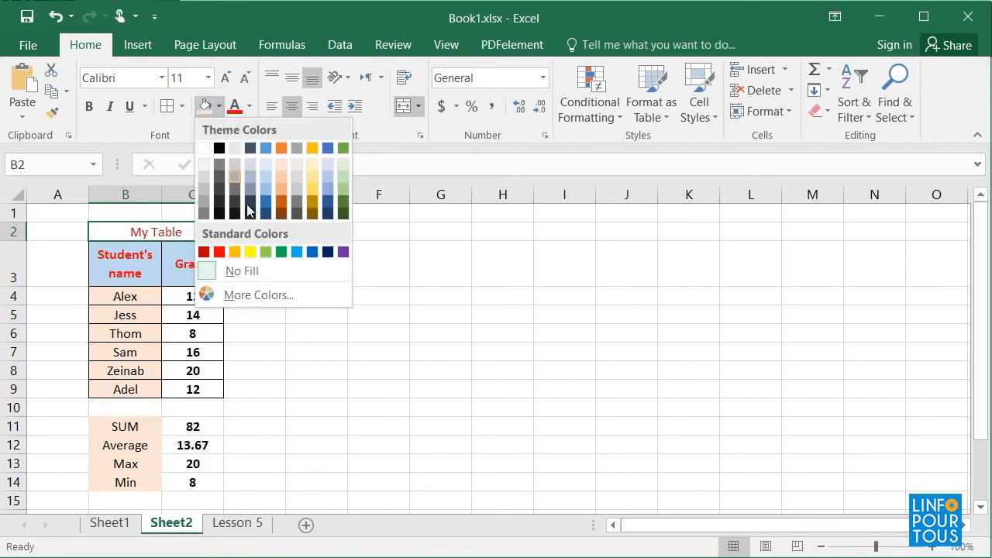
click(338, 179)
click(268, 348)
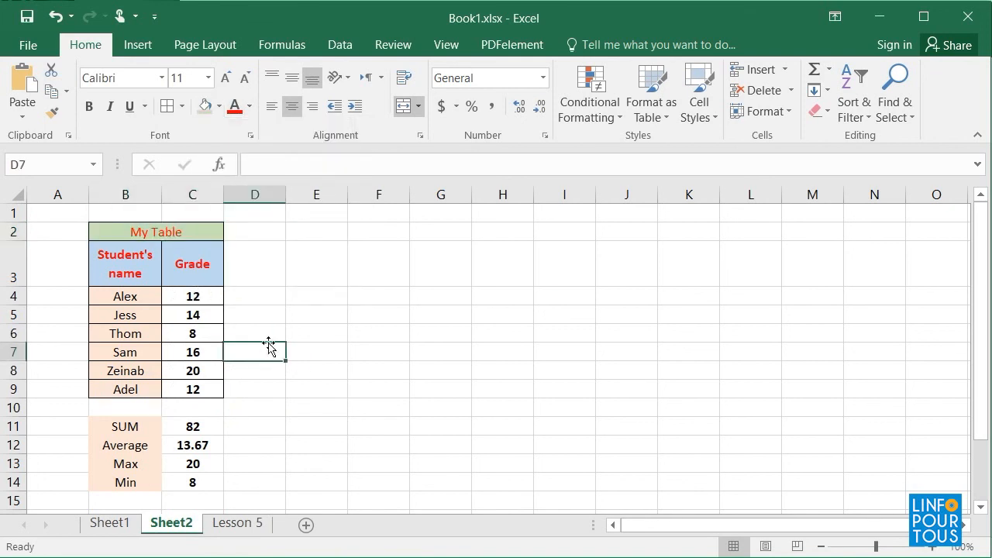
Make the merged My Table title bold and set its font size to 14
click(184, 234)
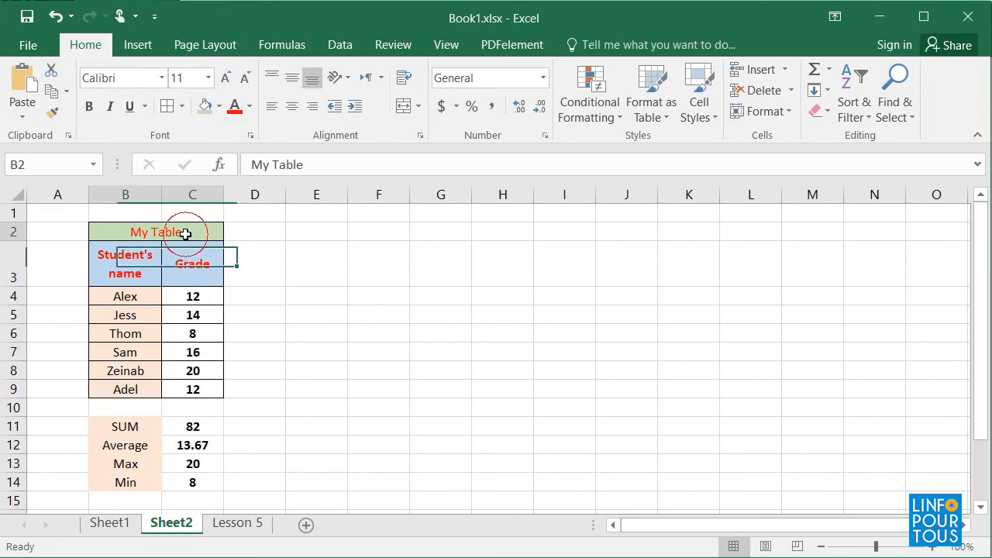
click(89, 109)
click(186, 78)
text(14)
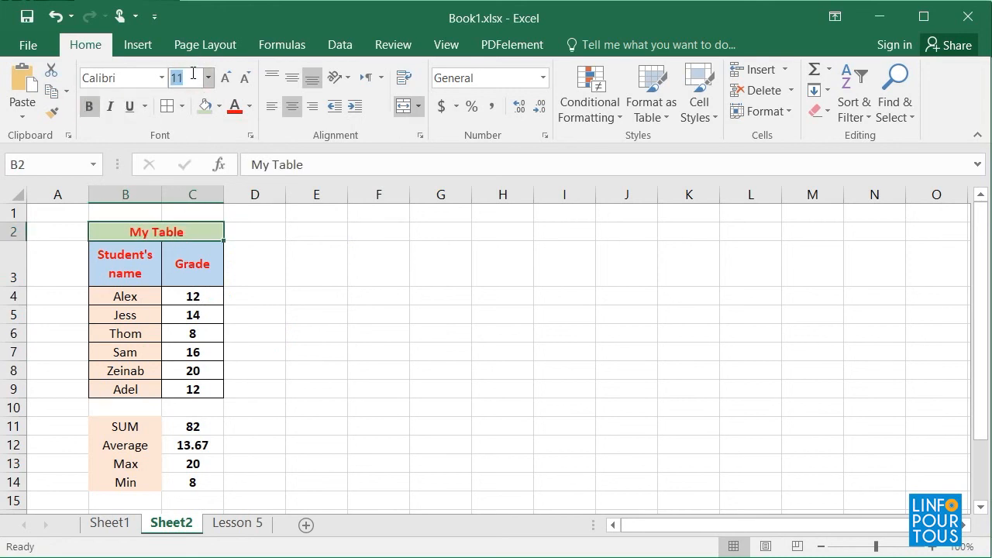
key(Return)
click(370, 305)
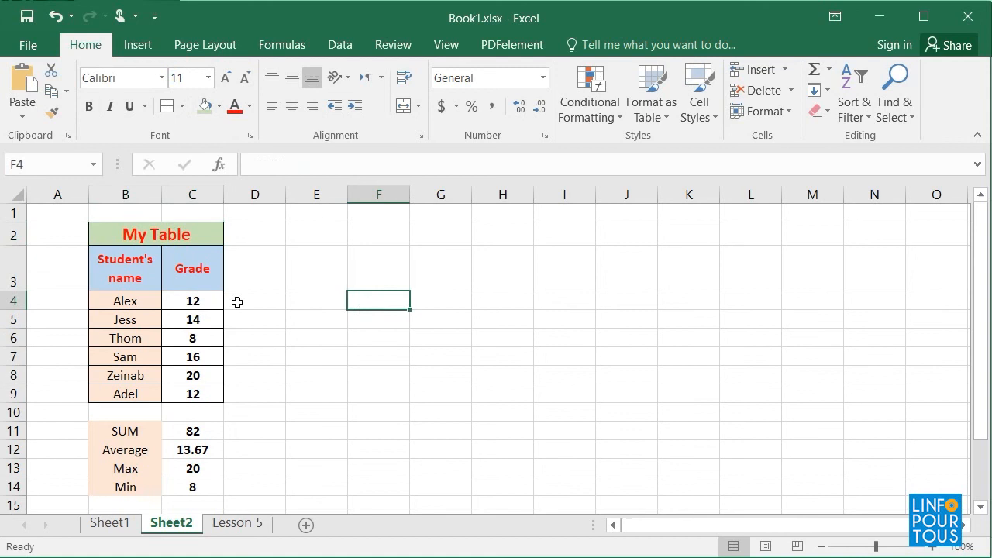
Try the Angle Counterclockwise orientation on the Student's name header in B3 and change it to Angle Clockwise
click(126, 269)
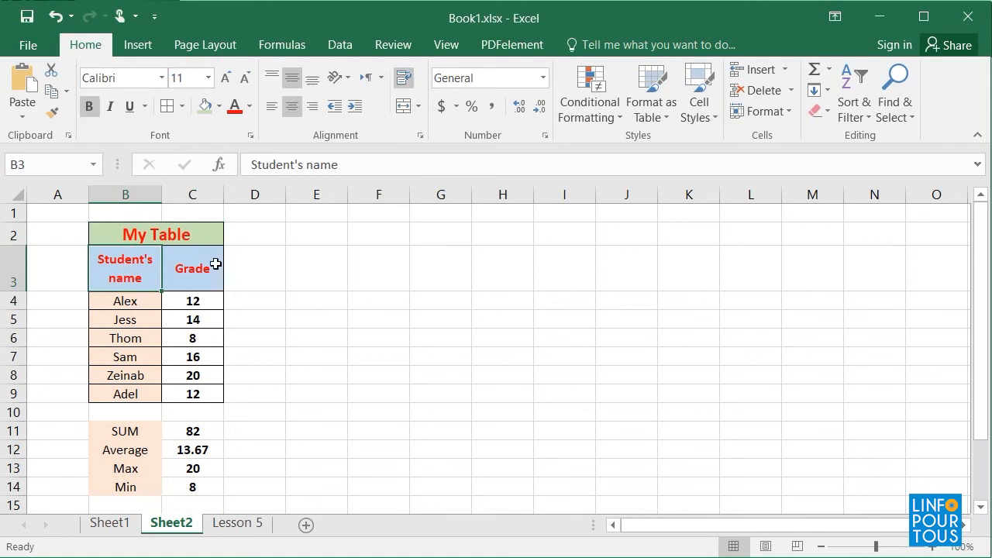
click(348, 79)
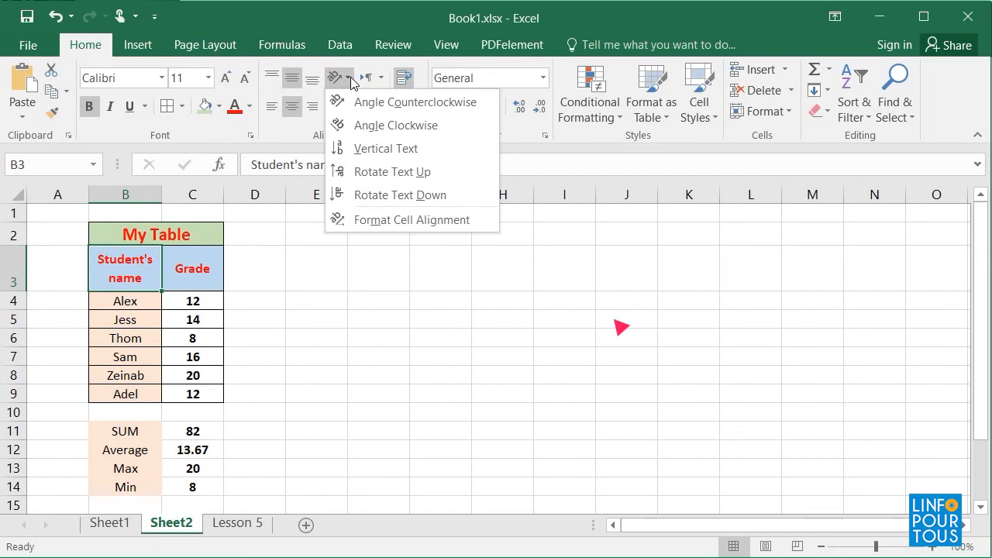
click(389, 104)
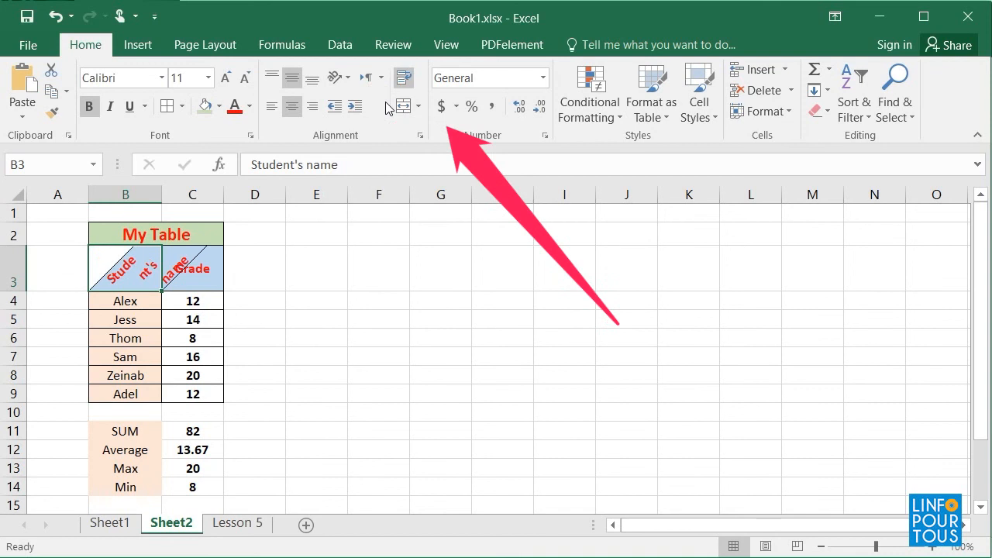
click(347, 77)
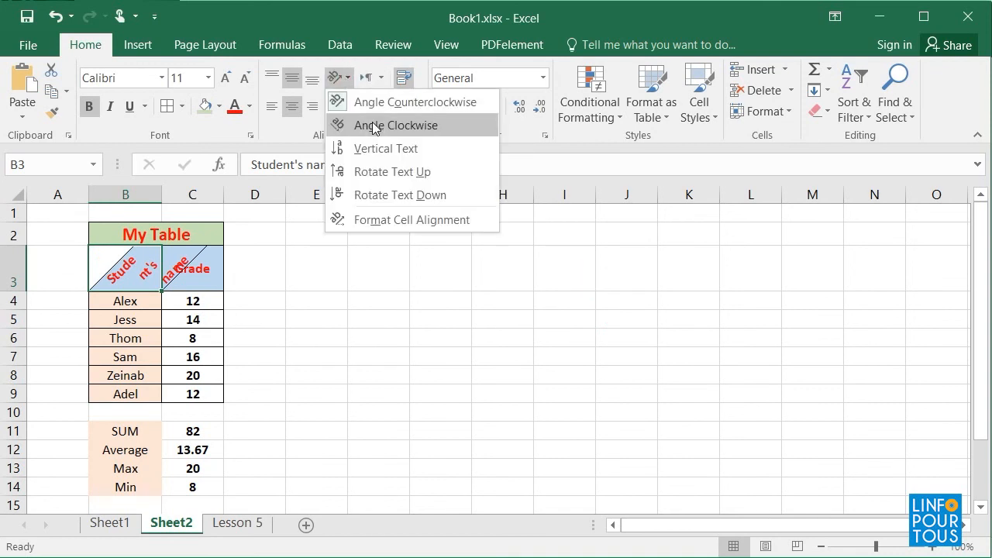
click(373, 124)
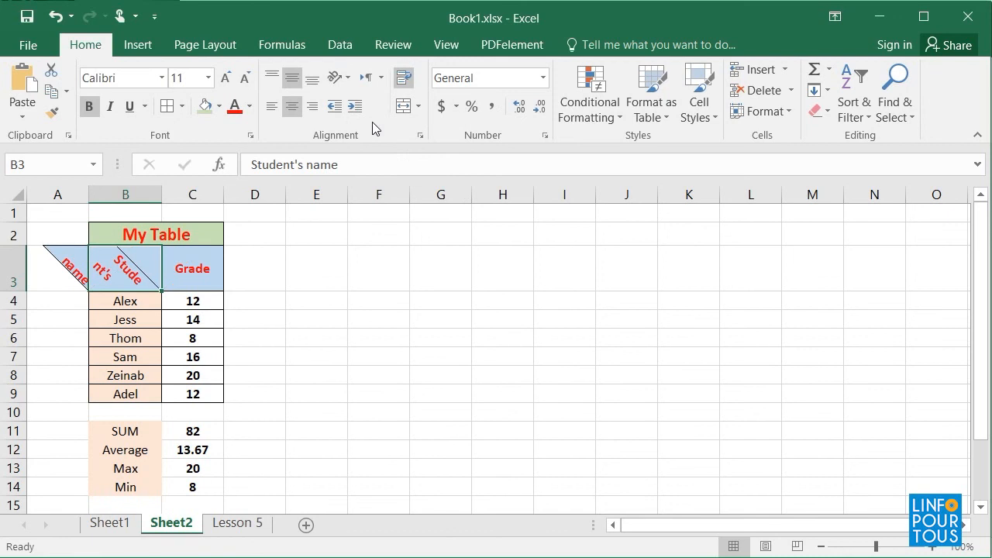
Set the Grade header in C3 to Vertical Text and increase the height of row 3 to fit the whole word
click(185, 267)
click(348, 80)
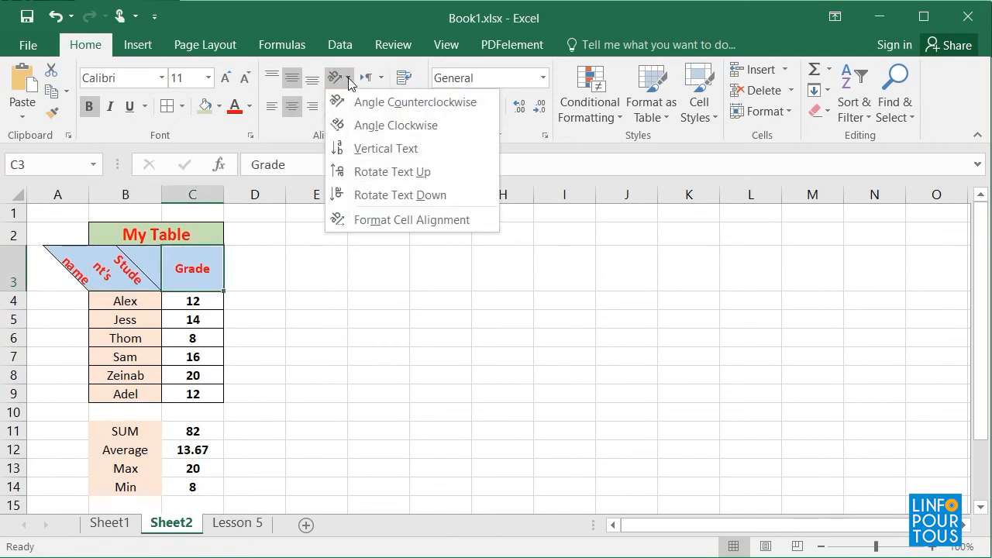
click(367, 146)
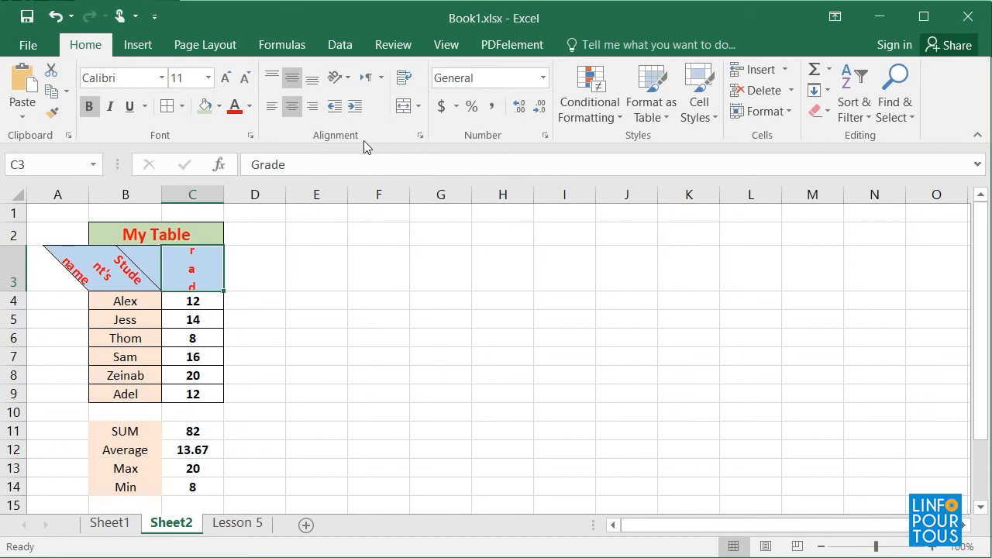
drag(12, 291, 12, 340)
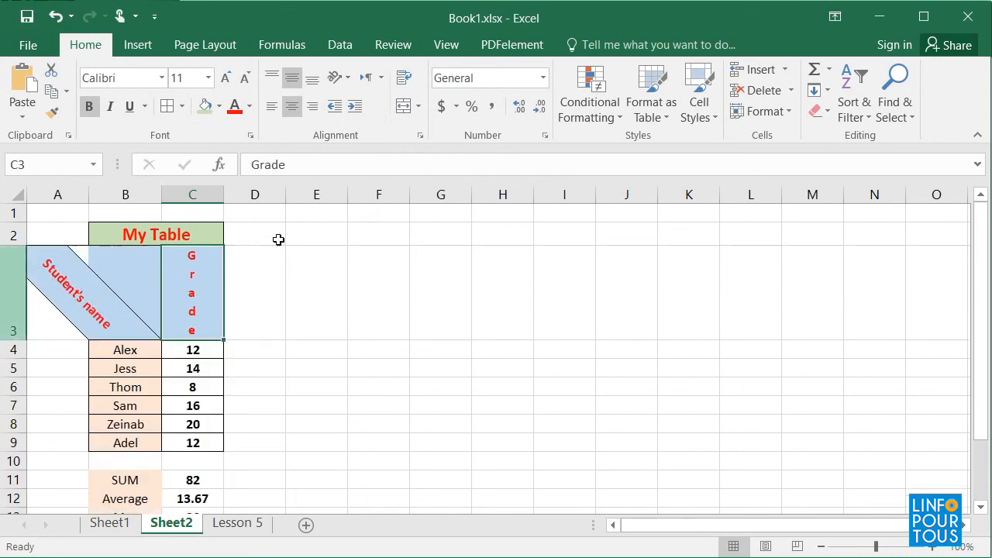
Try Rotate Text Up and Rotate Text Down on the Grade header in C3 and leave it at Angle Counterclockwise
click(345, 77)
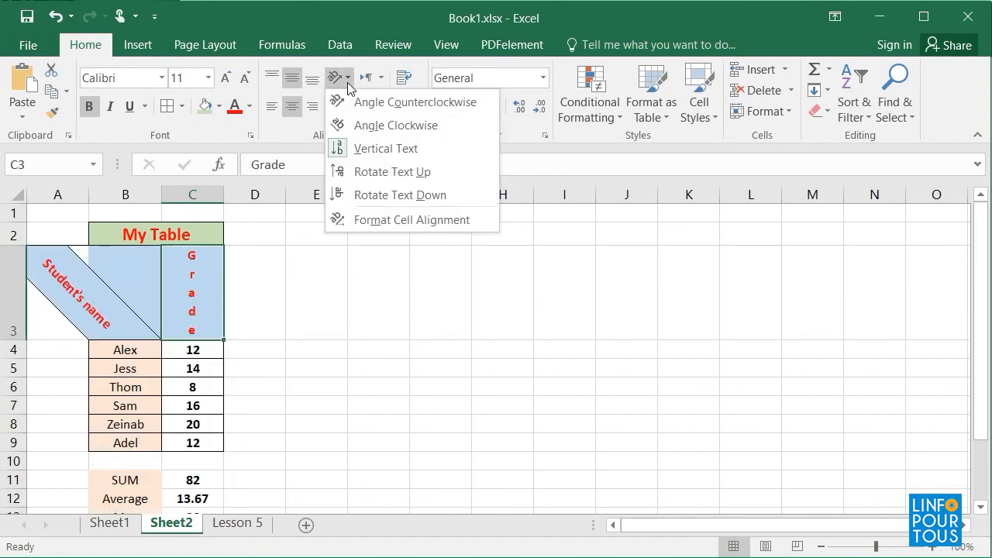
click(388, 171)
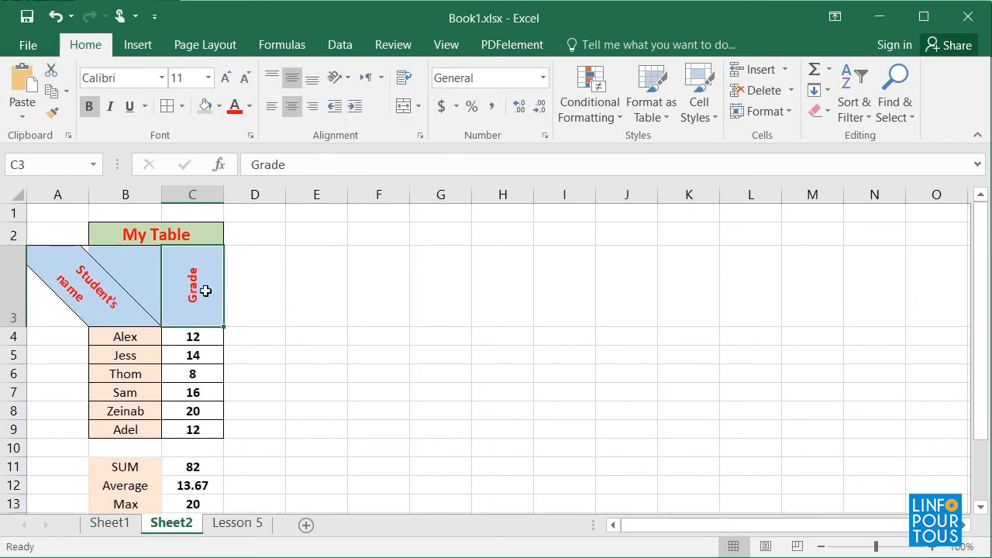
click(347, 79)
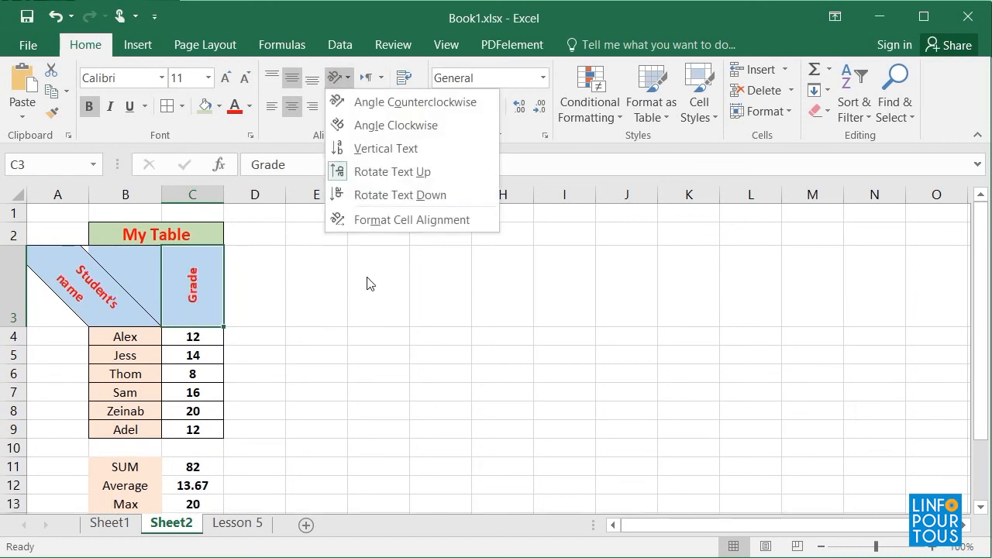
click(380, 194)
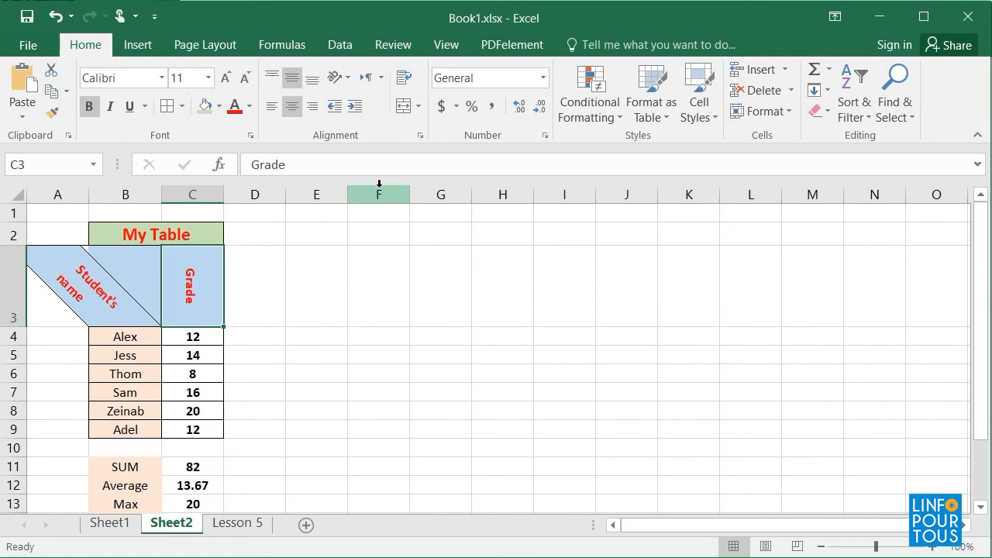
click(341, 78)
click(371, 103)
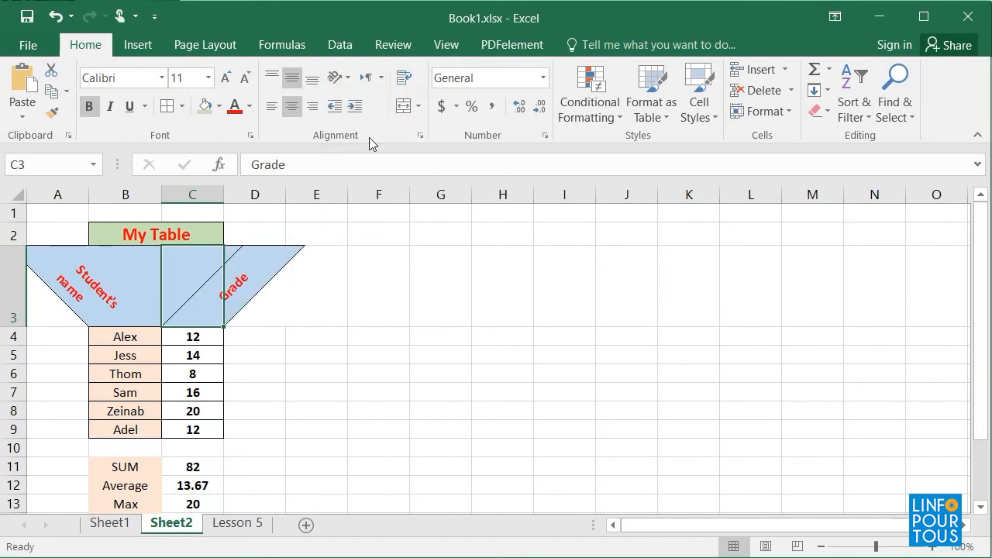
Switch to the Lesson 5 sheet and zoom in on the product table to 140%
click(248, 530)
click(289, 442)
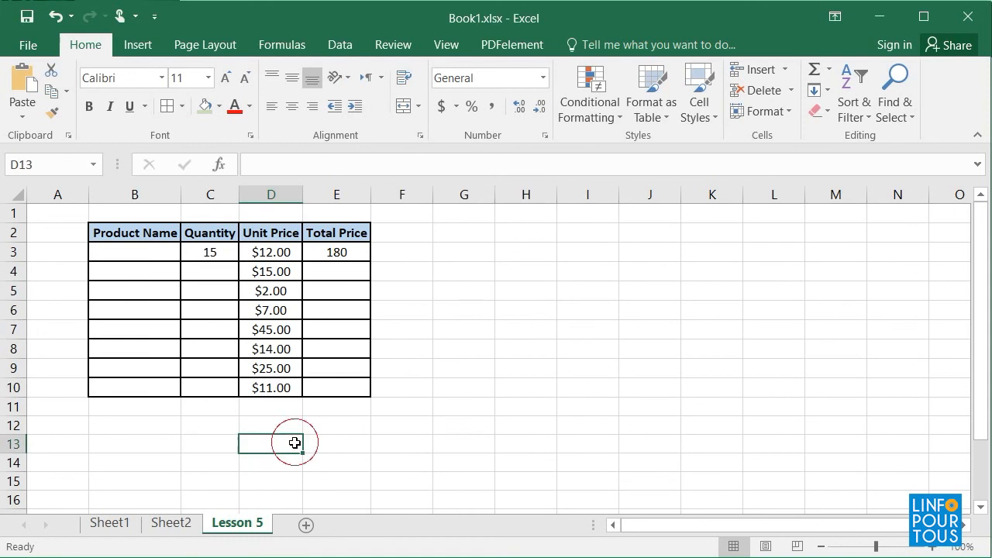
drag(128, 234, 460, 394)
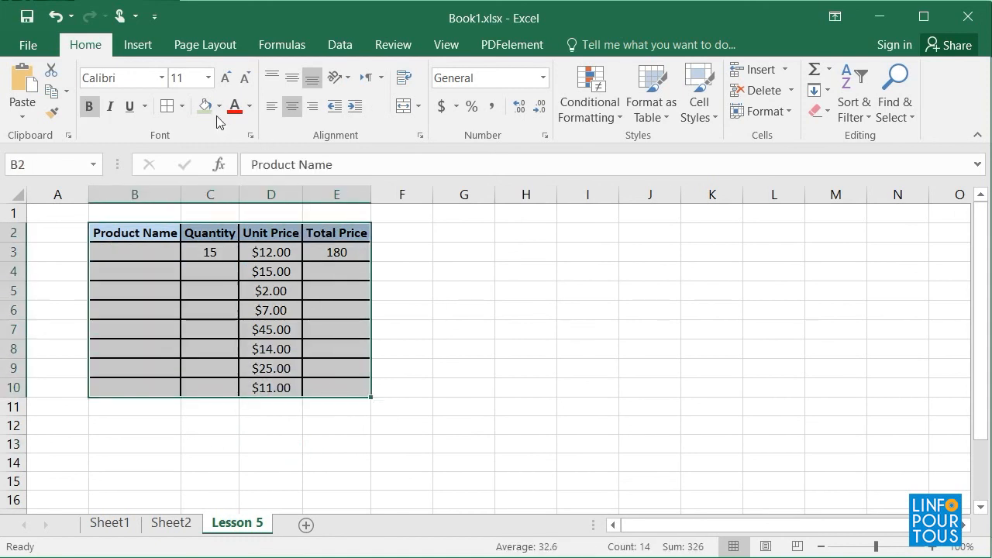
click(930, 547)
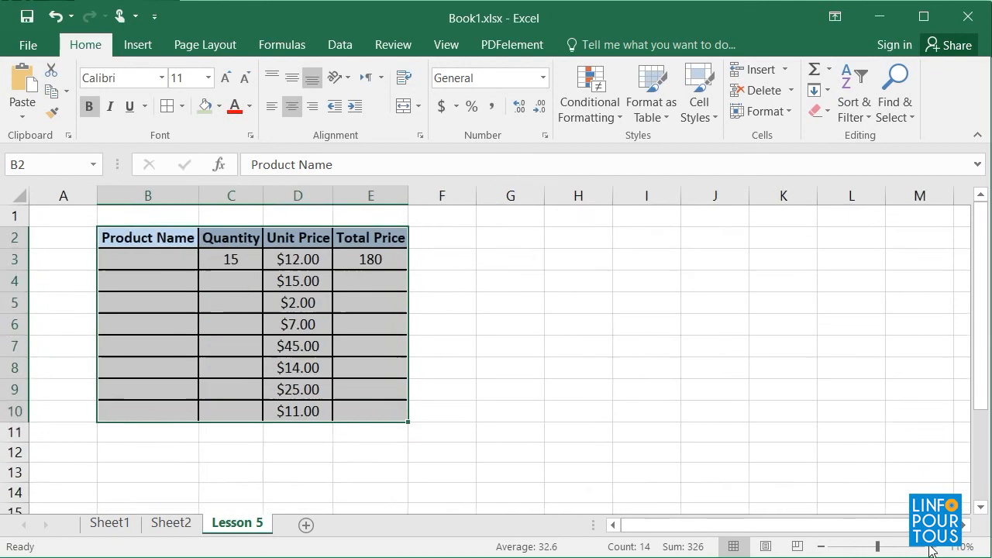
click(931, 547)
click(930, 546)
click(931, 547)
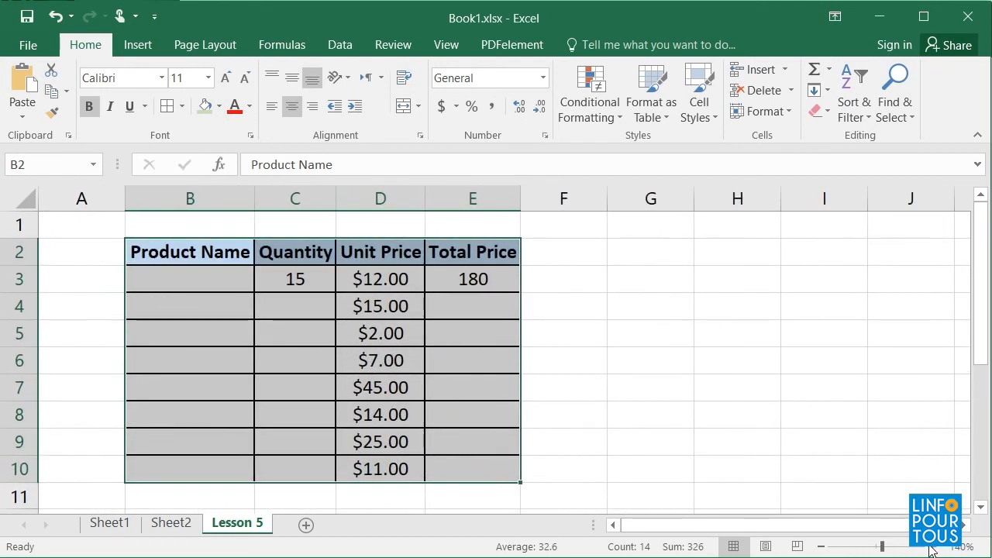
click(931, 546)
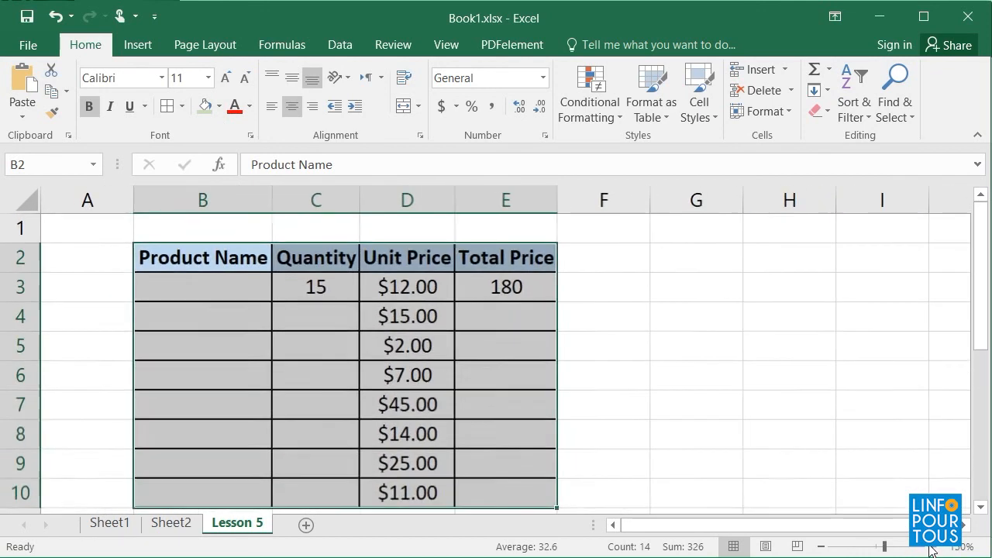
click(822, 547)
click(727, 398)
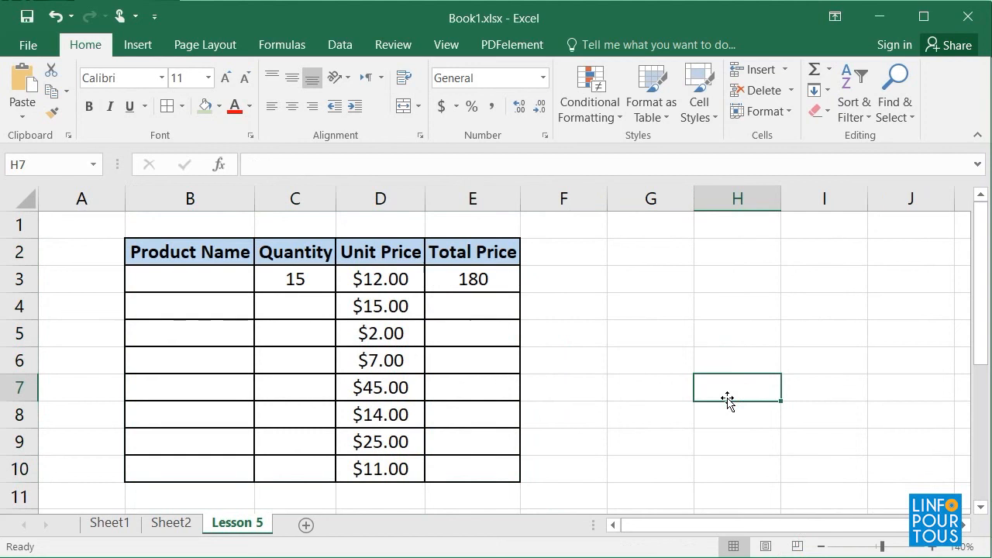